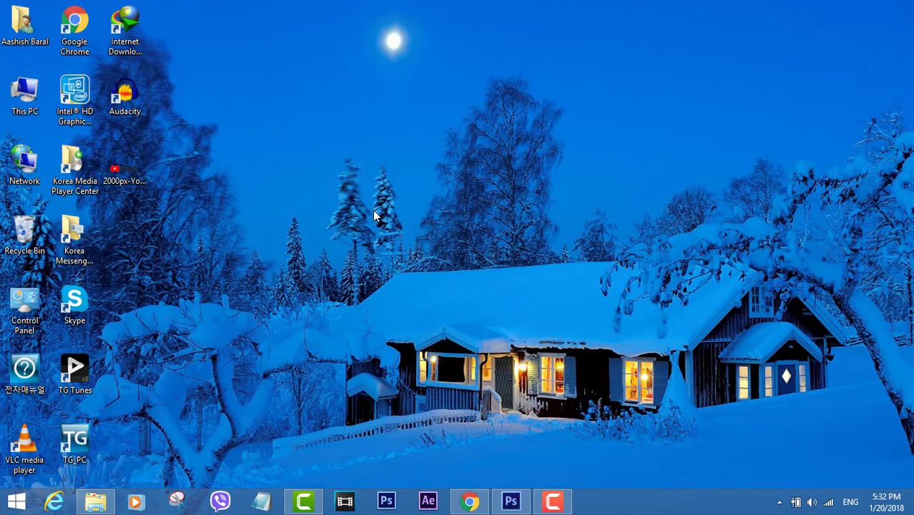
Switch to Adobe Photoshop and maximize its window.
click(510, 501)
double_click(462, 7)
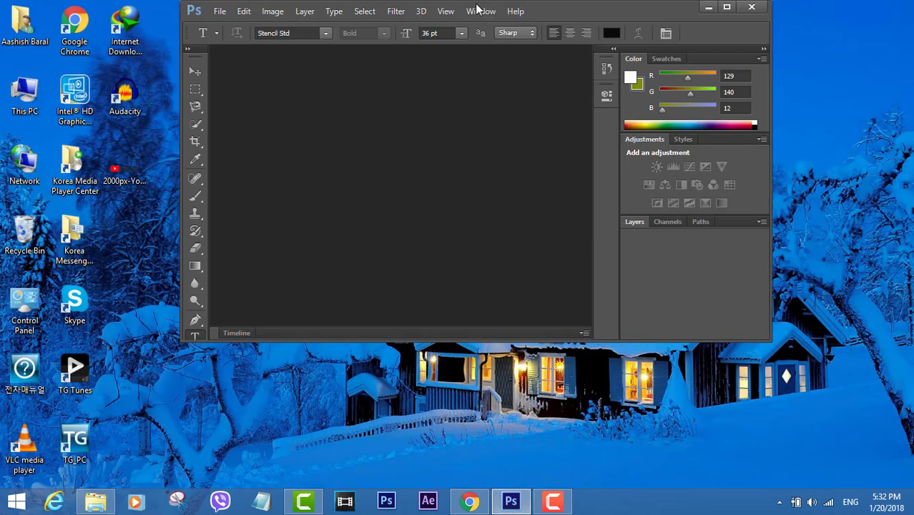
drag(541, 13, 357, 12)
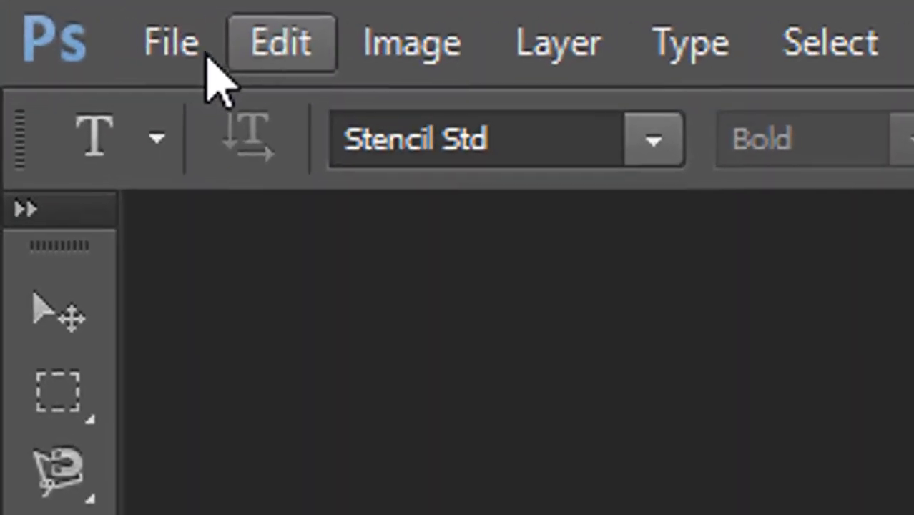
Start a new document and set its width to 1920 pixels and its height to 1080 pixels.
click(104, 30)
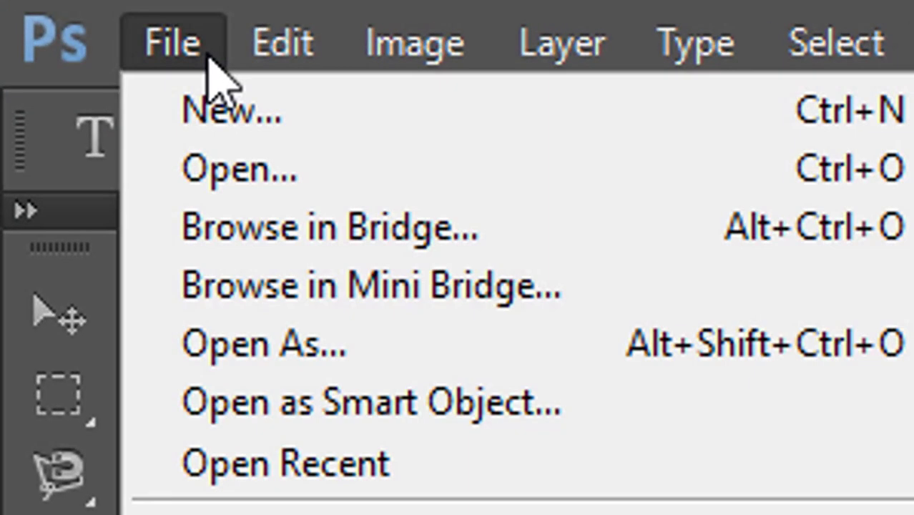
click(194, 112)
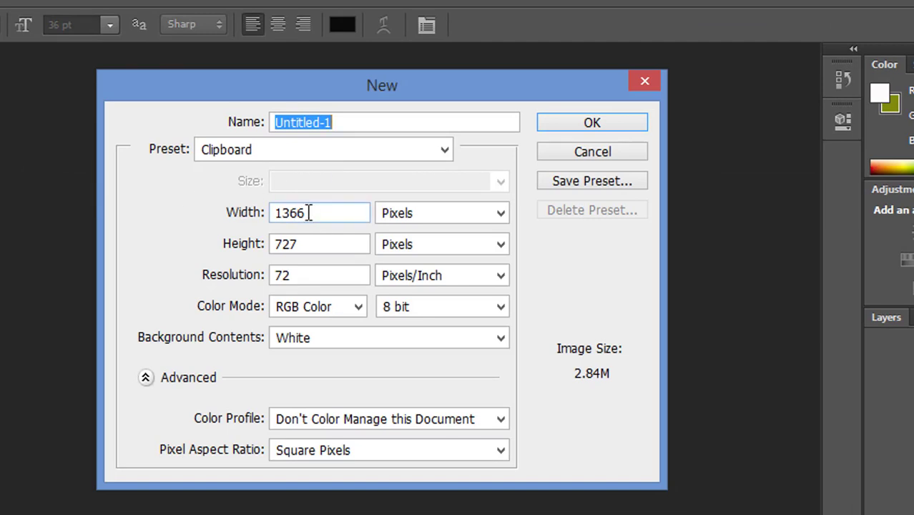
drag(308, 212, 280, 214)
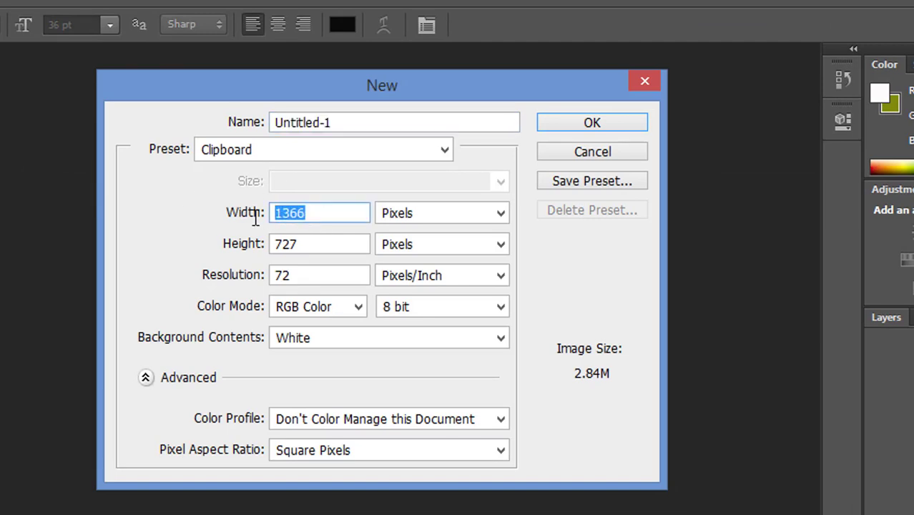
text(19)
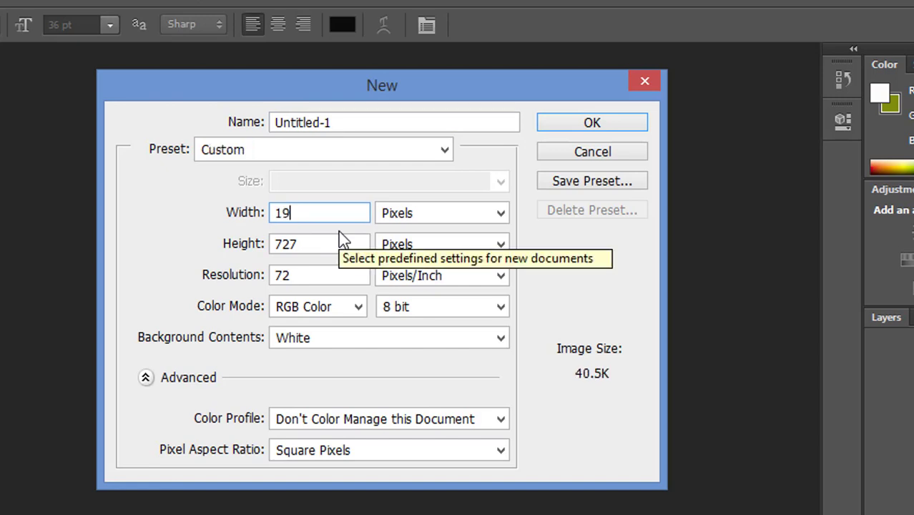
text(20)
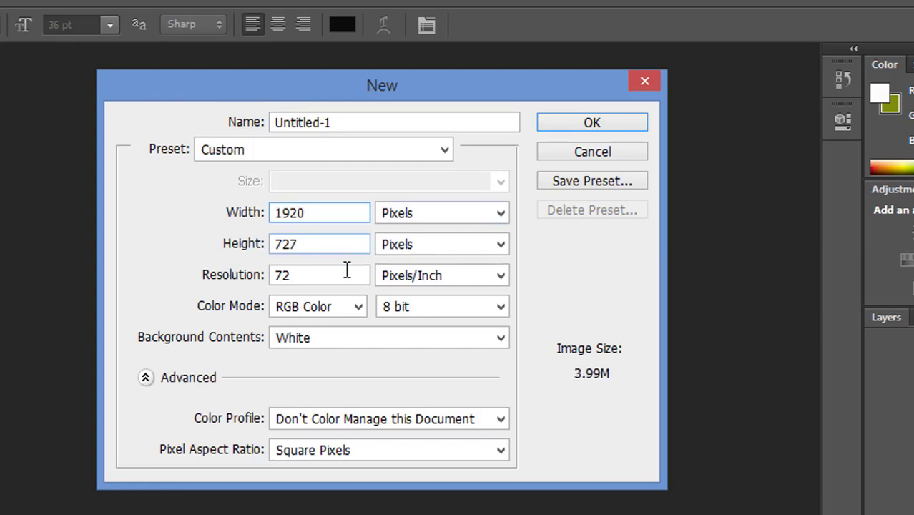
click(322, 244)
key(BackSpace)
key(BackSpace)
key(BackSpace)
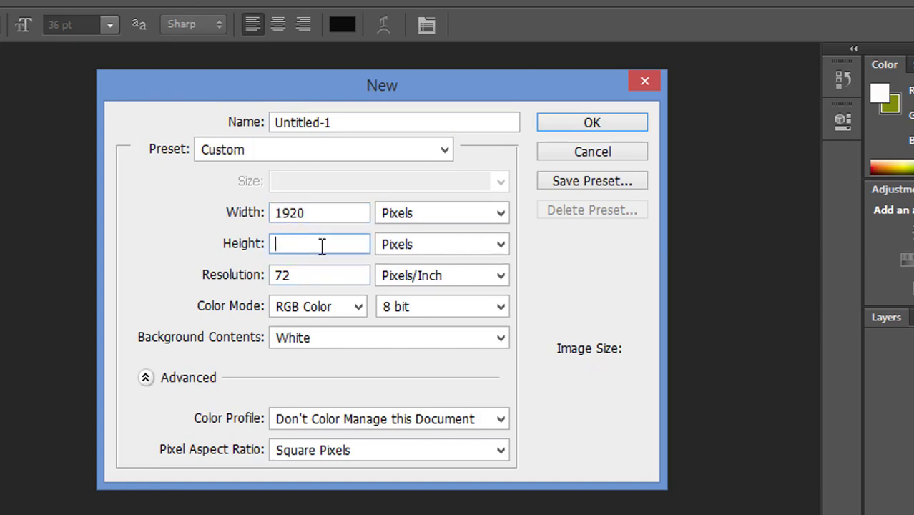
text(1080)
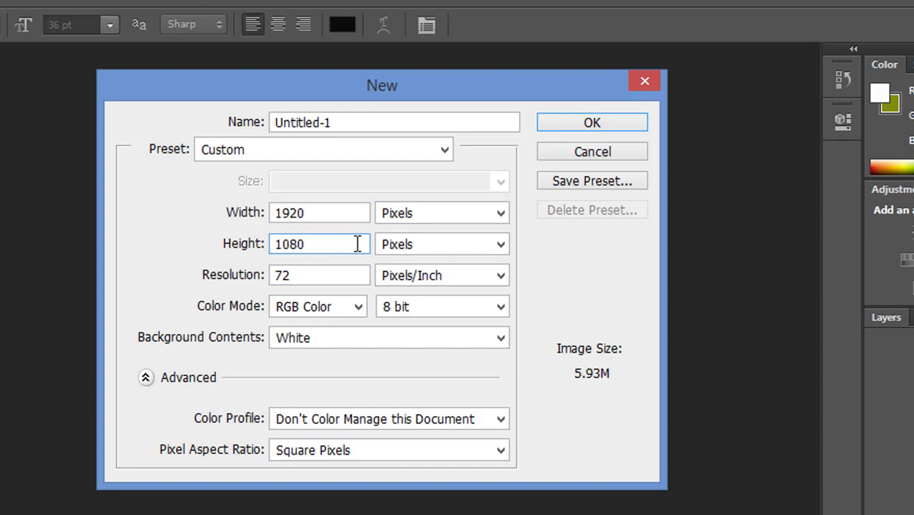
Set the new document's resolution to 300 pixels/inch and create it.
click(312, 274)
double_click(312, 276)
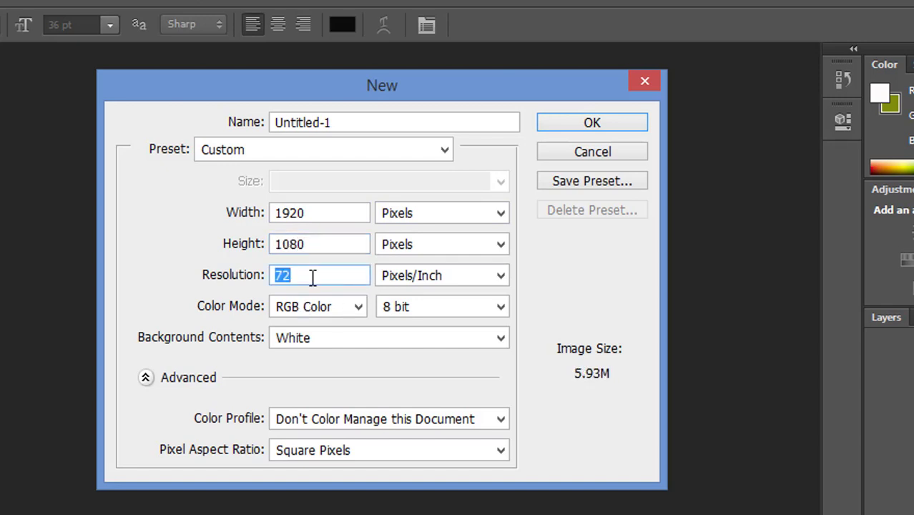
text(300)
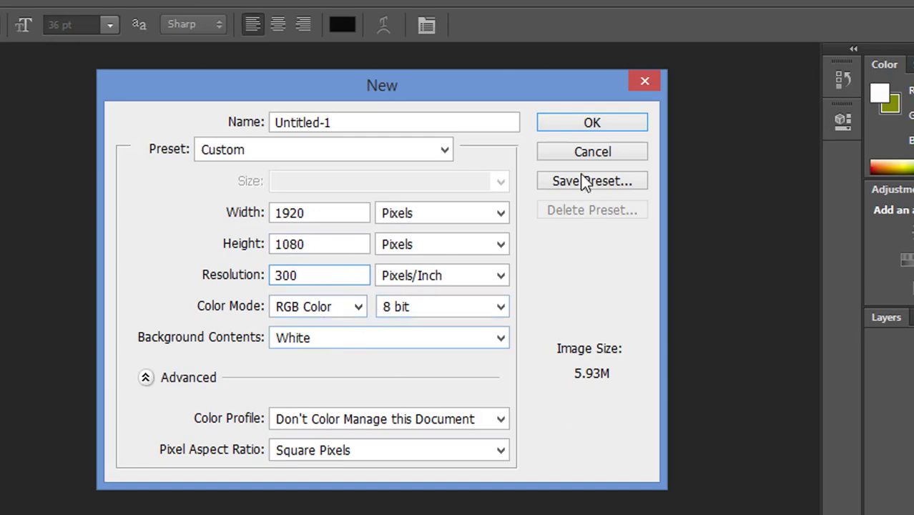
click(594, 123)
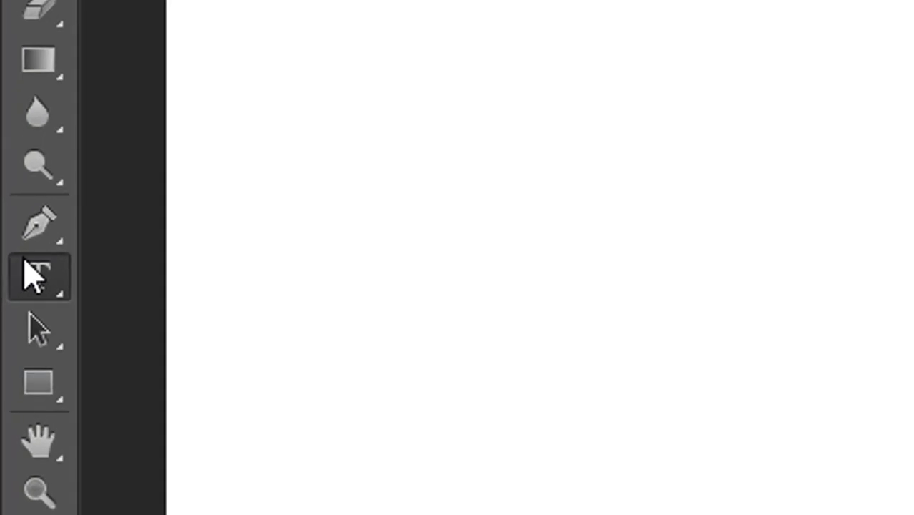
click(32, 276)
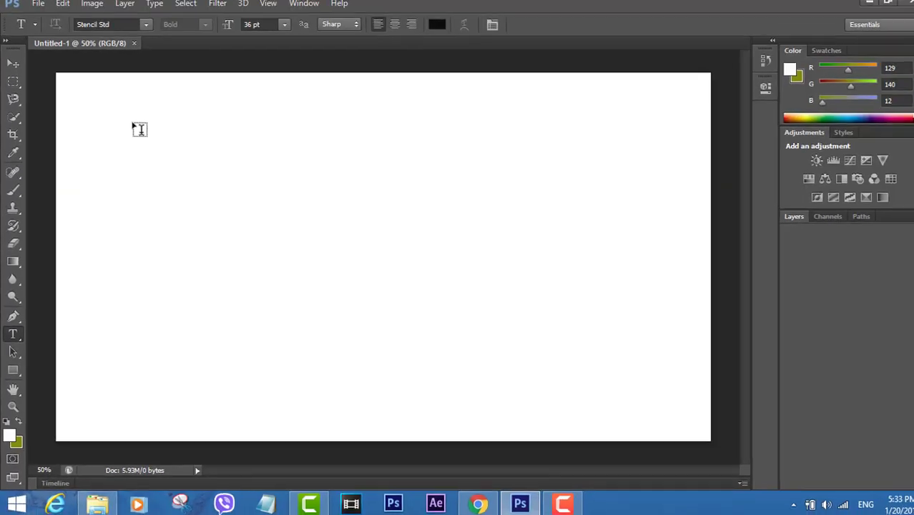
click(78, 125)
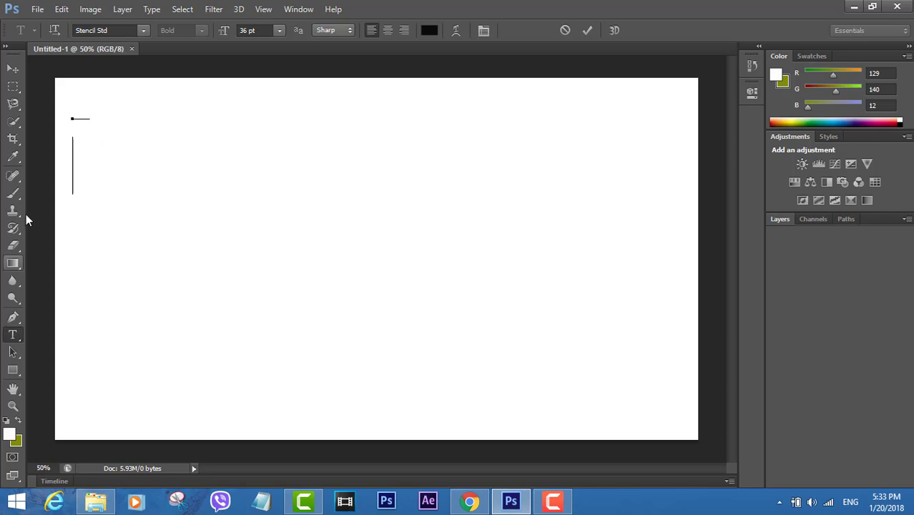
click(12, 191)
click(13, 334)
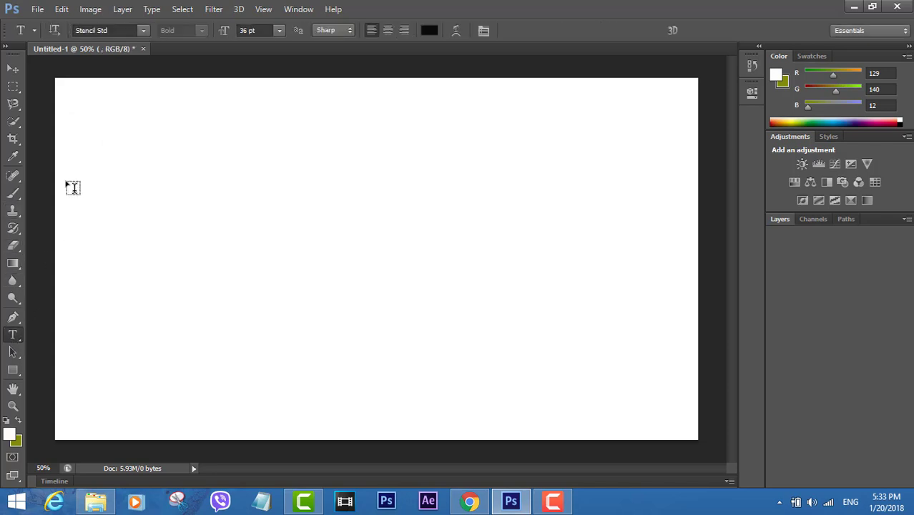
Place a text line near the canvas's upper-left corner reading "DESIGN ATTRACTIVE".
click(74, 134)
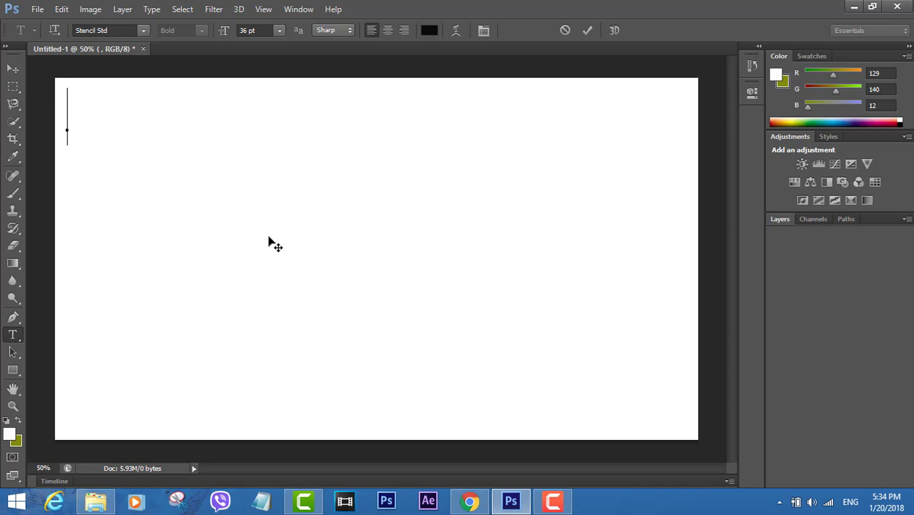
text(C)
key(BackSpace)
text(DES)
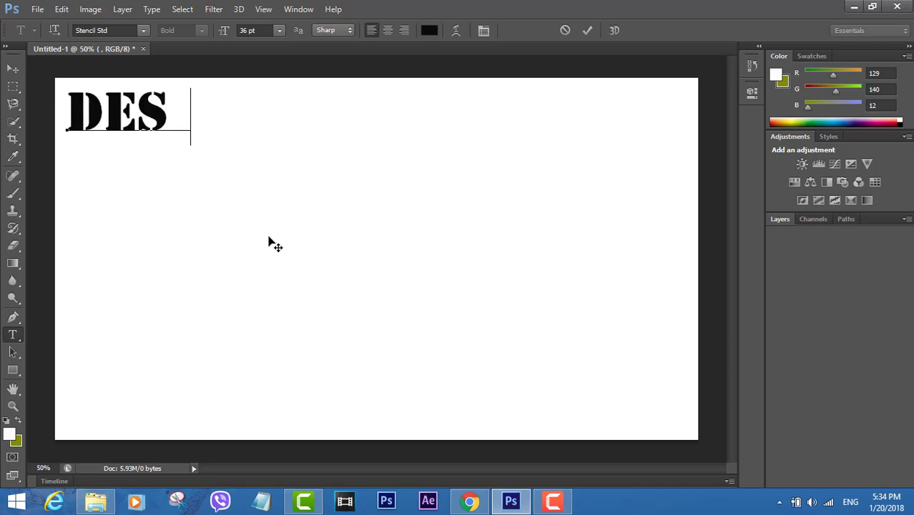
text(IGN )
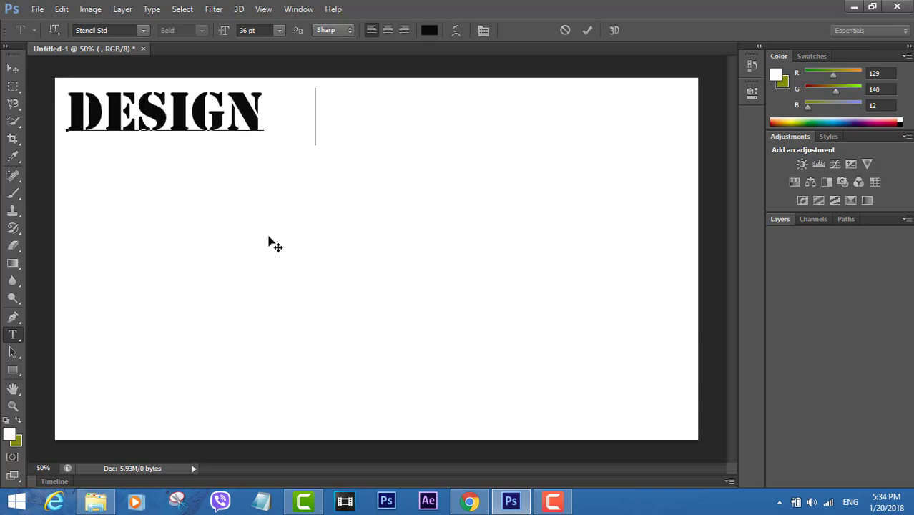
text(ATTRACTI)
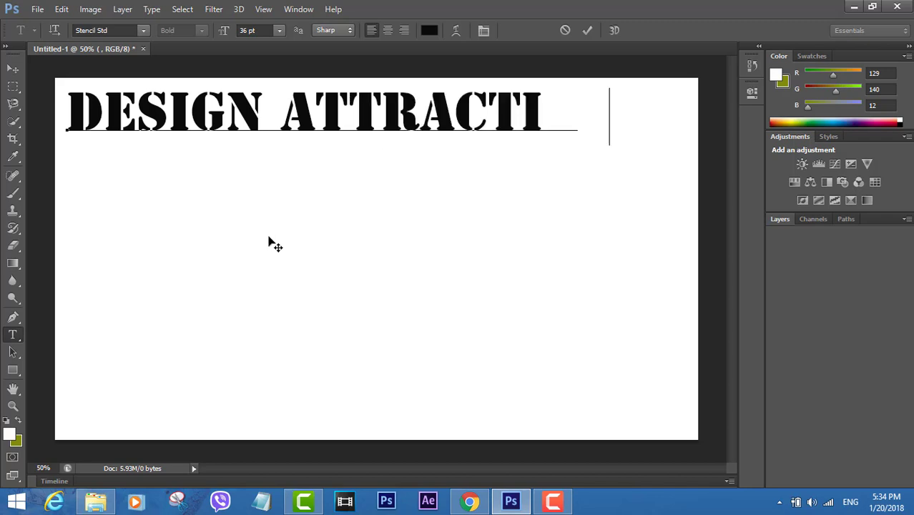
text(VE)
Add two more lines to the text, reading "THUMBNAIL" and "USING PHOTOSHOP".
key(Return)
text(THUMBNAI)
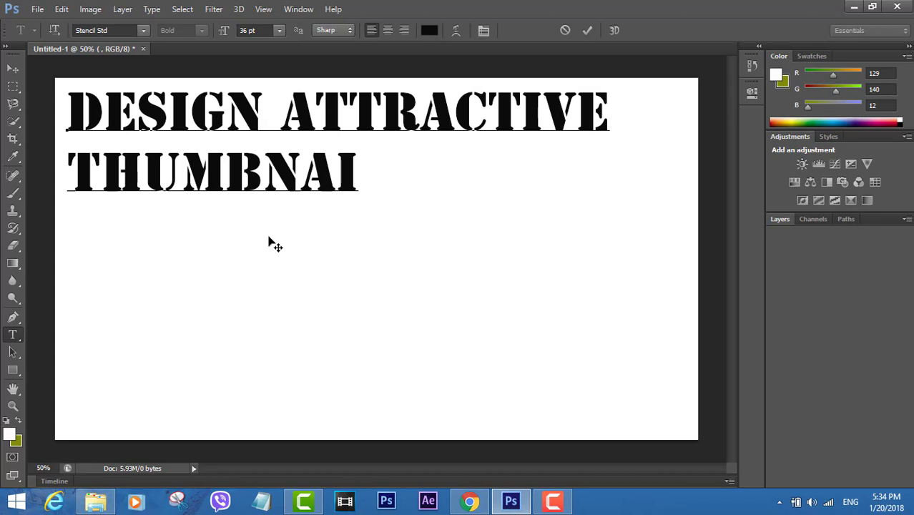
text(L)
key(Return)
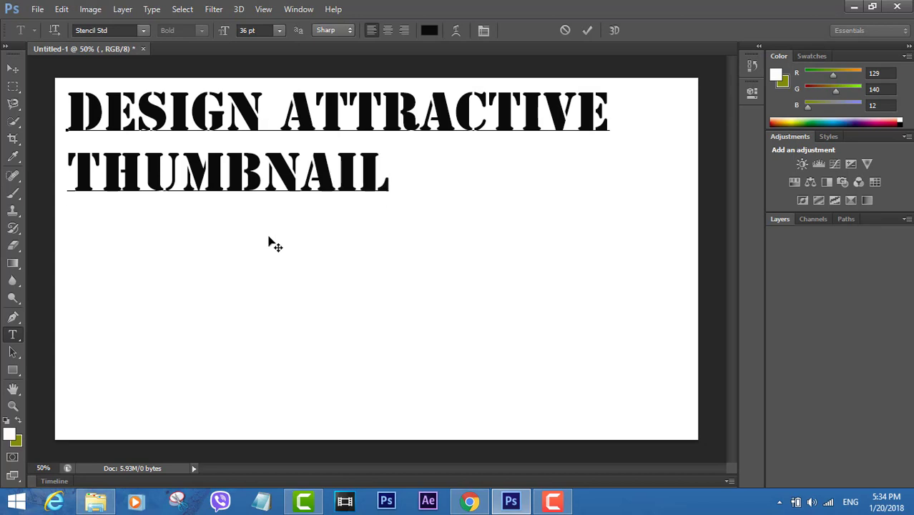
text(USING)
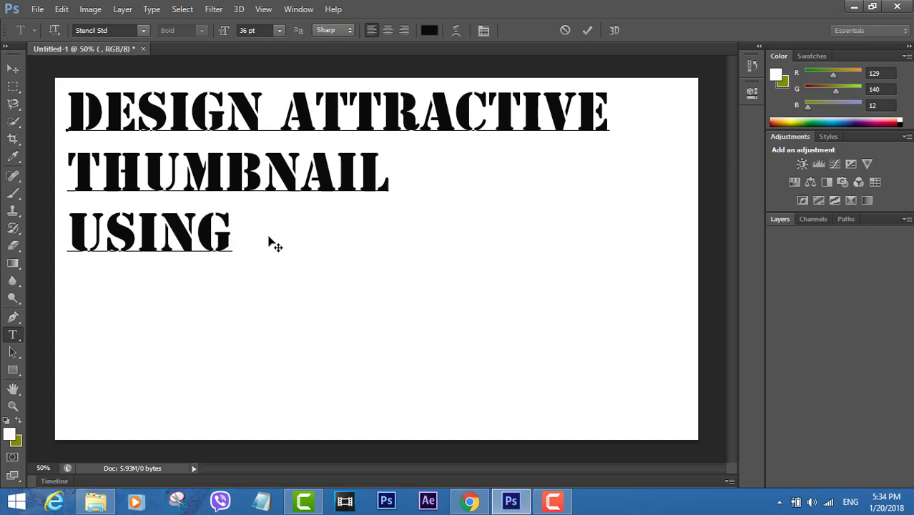
text( PH)
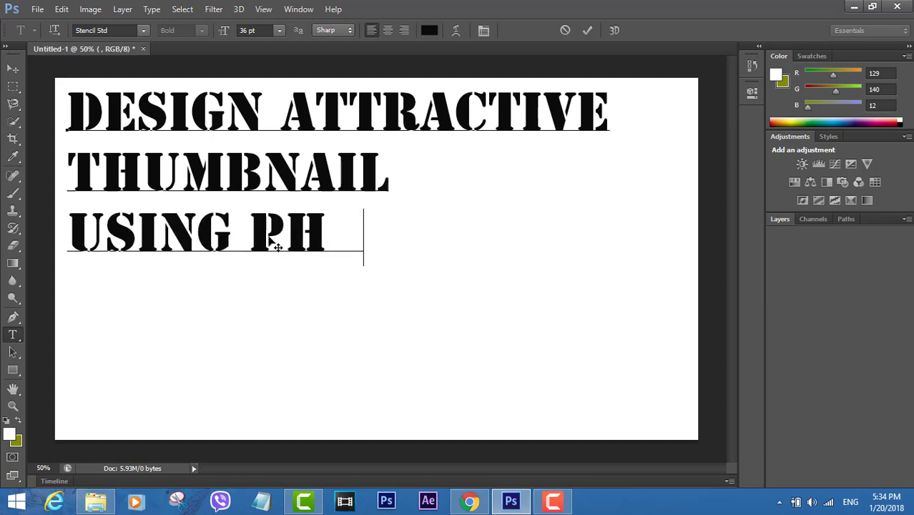
text(OTOSHOP)
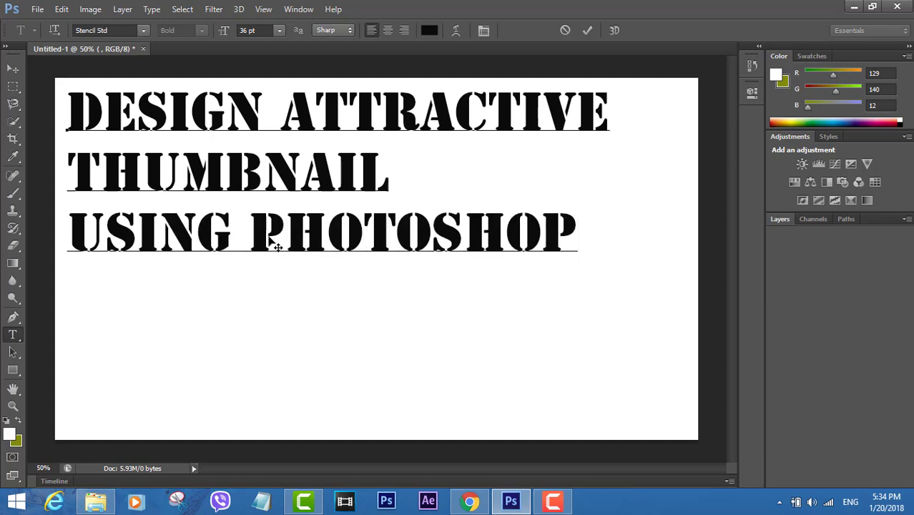
Add a fourth line reading "FOR" and commit the text.
key(Return)
text(FOR)
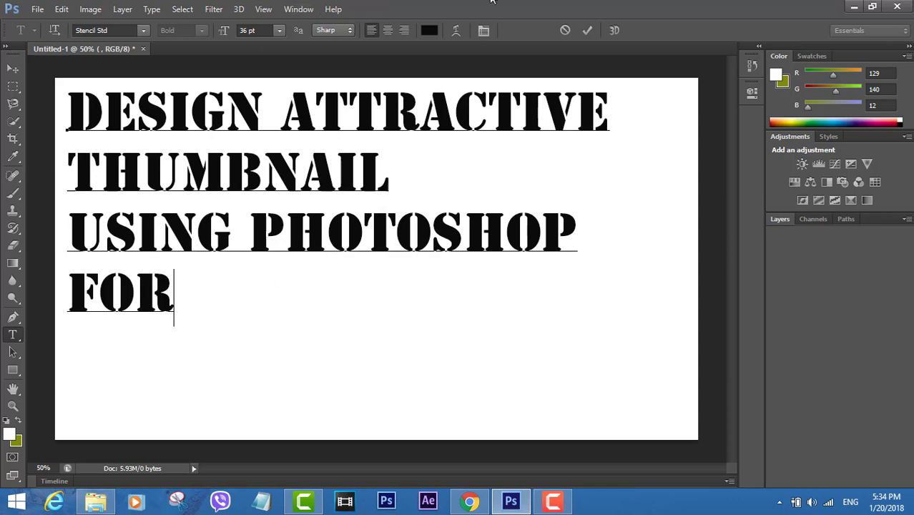
click(37, 8)
mouse_move(334, 9)
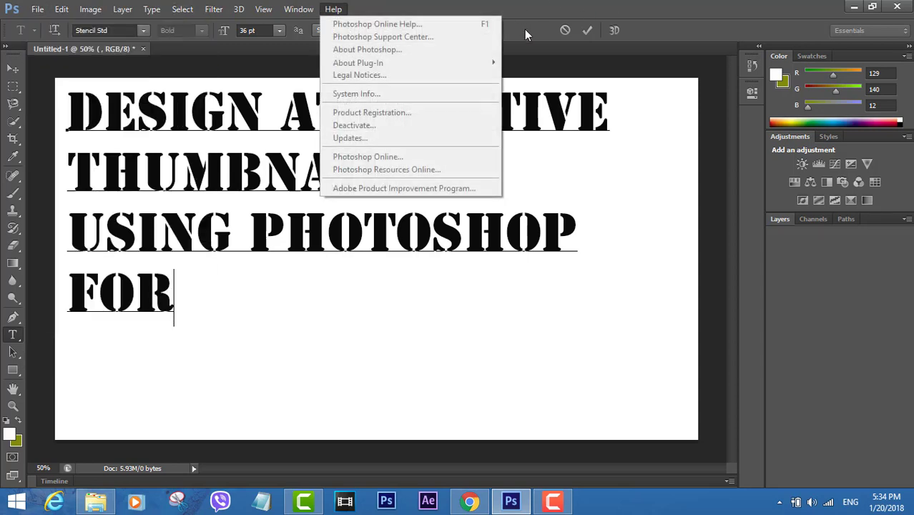
click(585, 29)
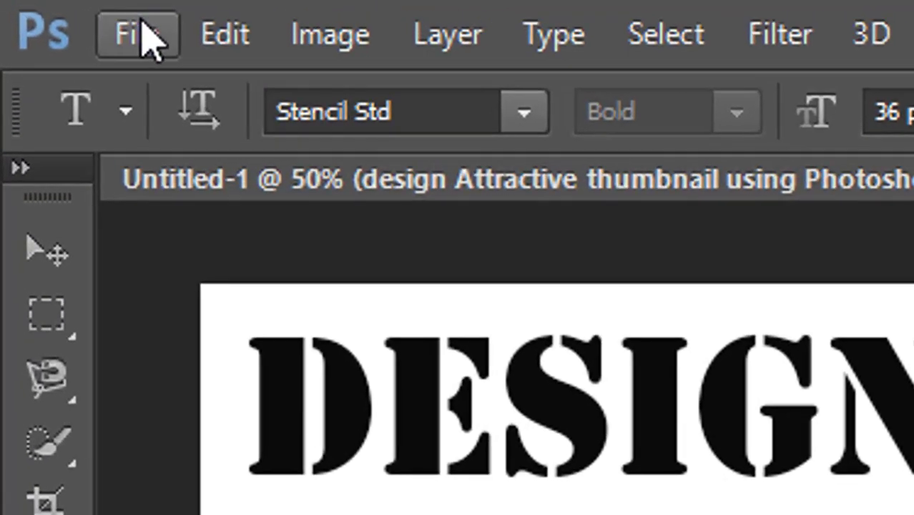
Open the YouTube logo image 2000px-YouTube_Logo_2017.svg from the Desktop.
click(37, 8)
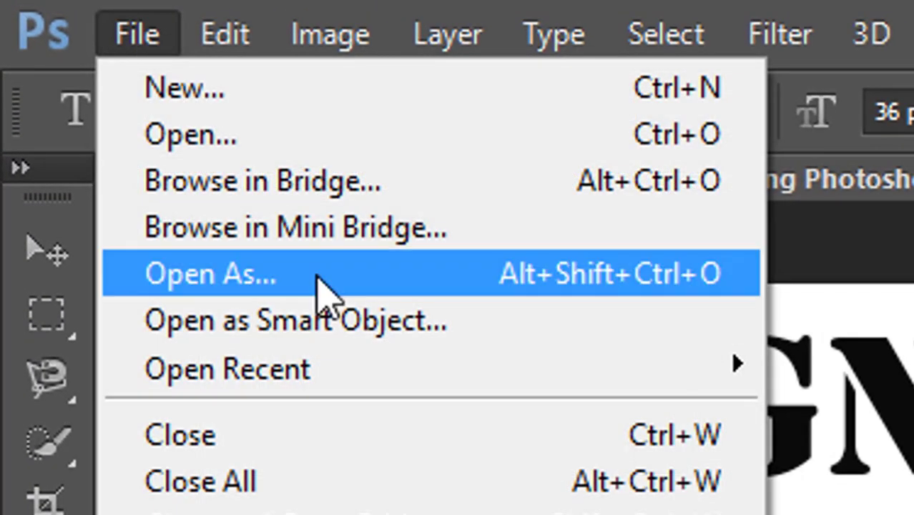
click(252, 133)
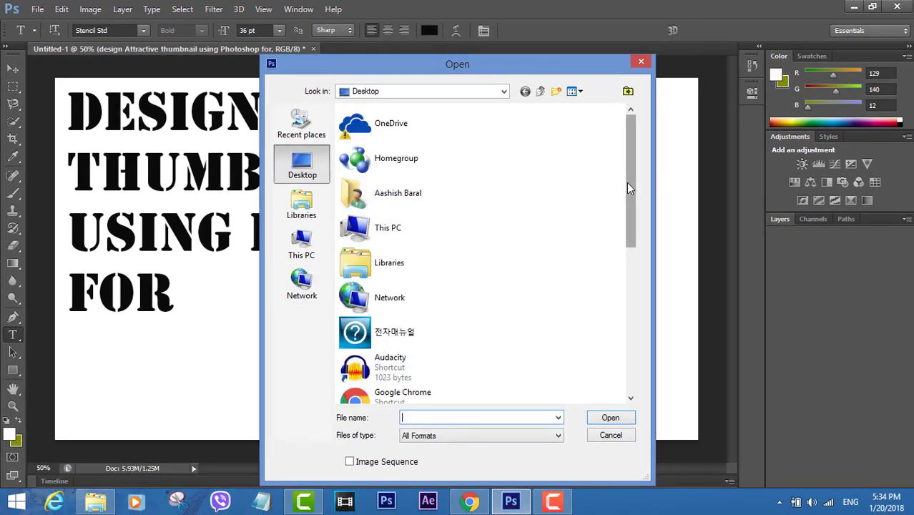
drag(627, 183, 628, 338)
click(447, 365)
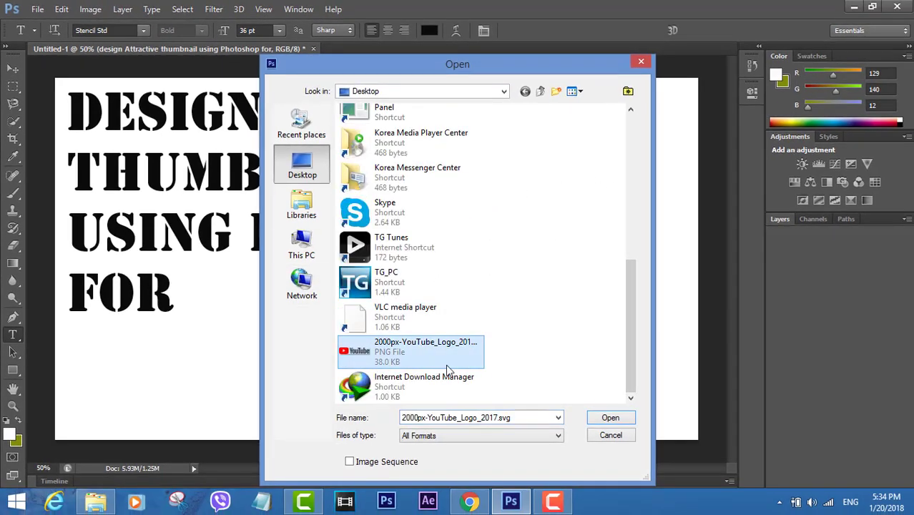
click(609, 417)
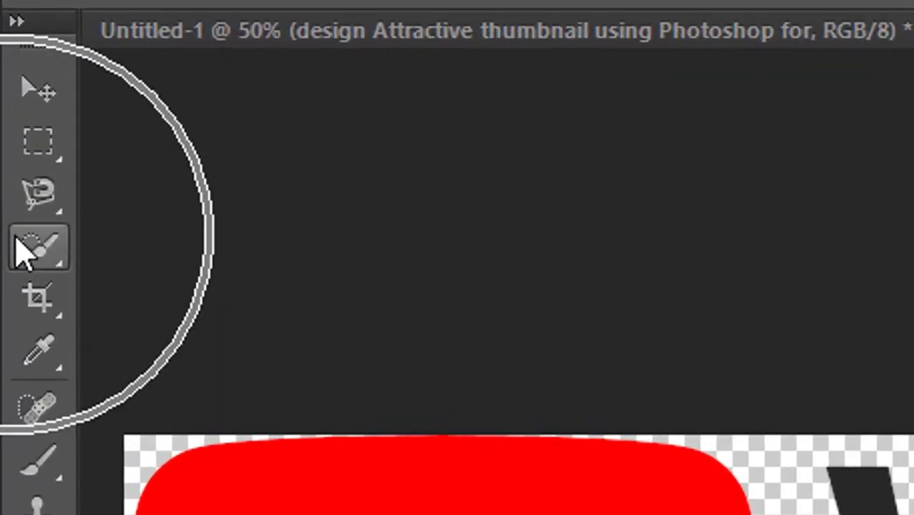
Select the logo's red play button, including its white triangle, with the Quick Selection tool.
click(25, 252)
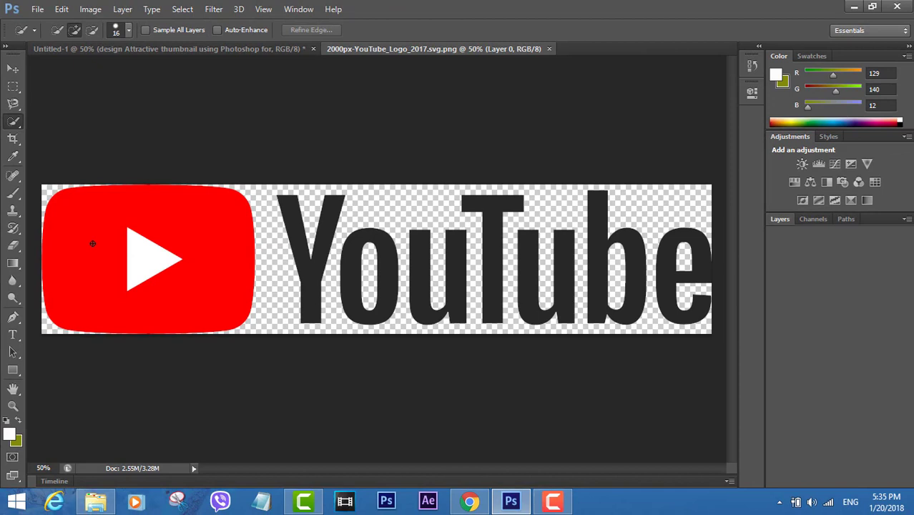
click(92, 243)
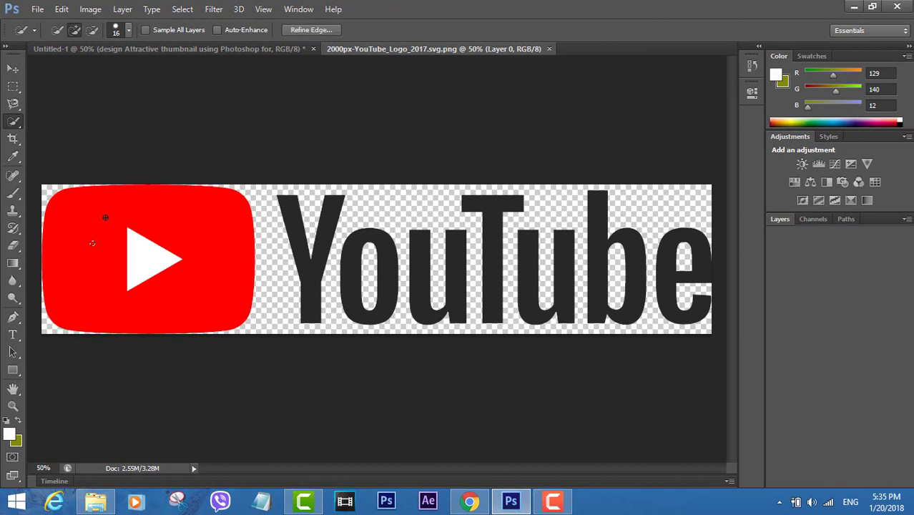
drag(180, 217, 205, 306)
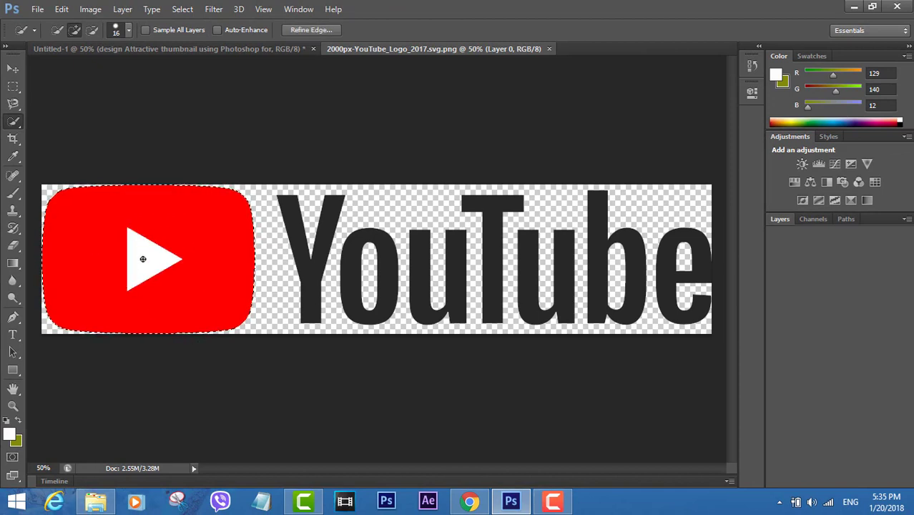
click(147, 258)
Move the selected play button into the Untitled-1 document and place it in the canvas's lower-right corner.
click(13, 69)
mouse_move(107, 276)
mouse_down()
mouse_move(162, 172)
mouse_move(353, 52)
mouse_up()
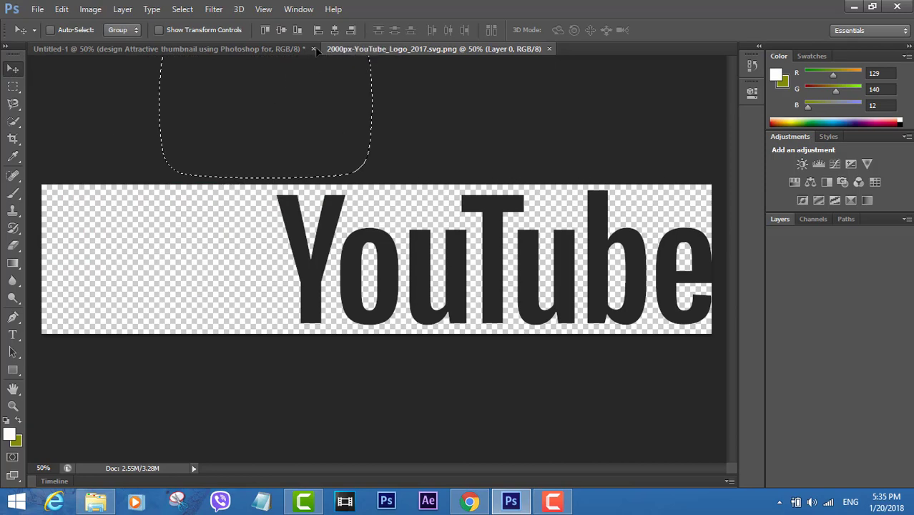
drag(276, 51, 498, 196)
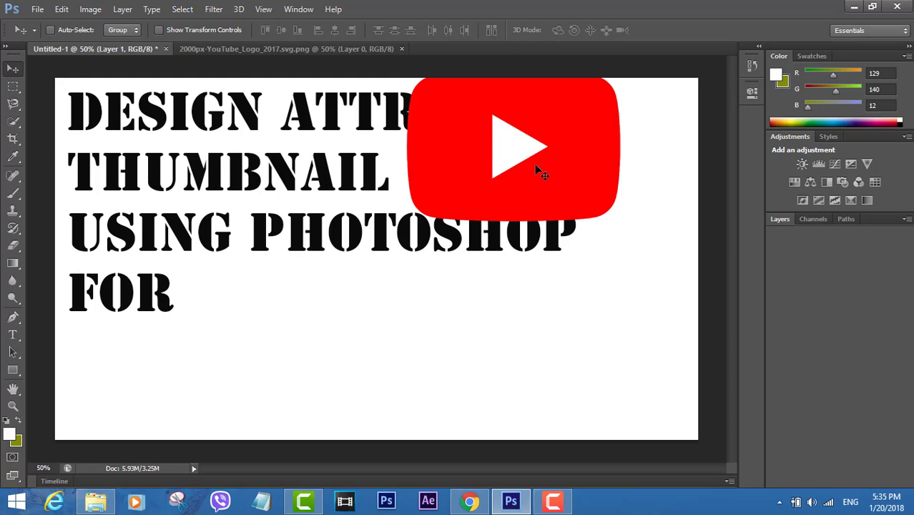
drag(534, 164, 615, 387)
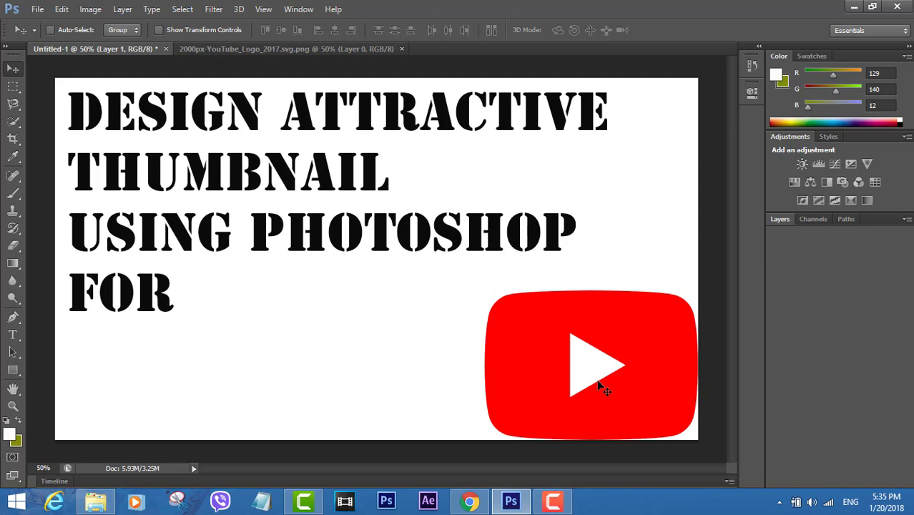
Scale the play button down with Free Transform, keeping it in the canvas's lower-right corner, and commit the transform.
key(ctrl+t)
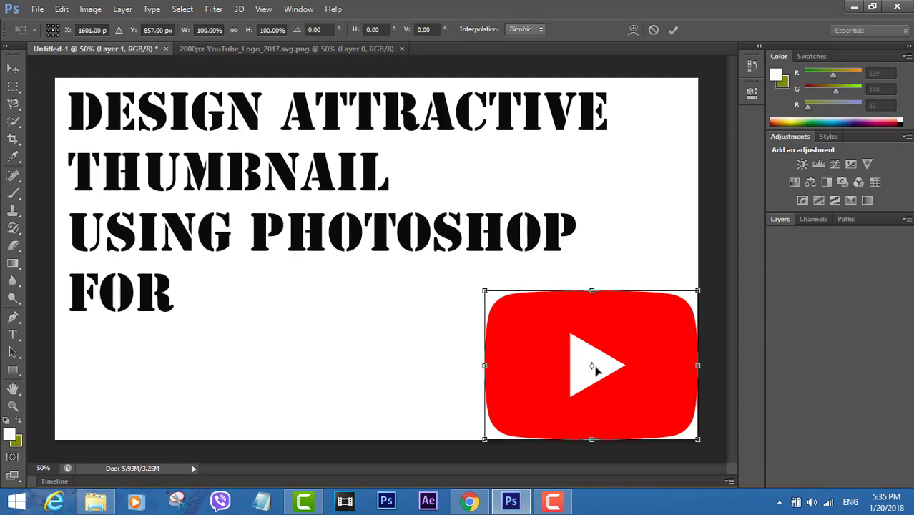
drag(485, 291, 550, 330)
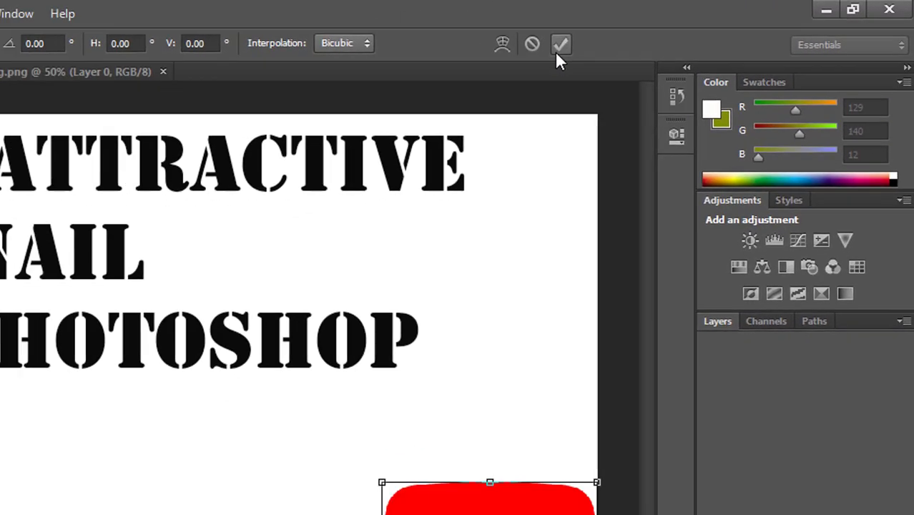
click(560, 45)
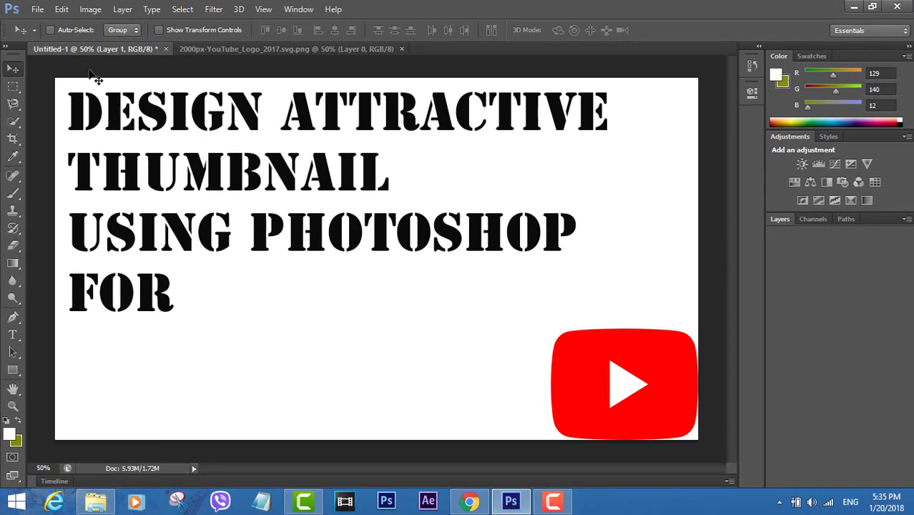
In the YouTube logo image, subtract the red play button from the selection with the Quick Selection tool.
click(252, 49)
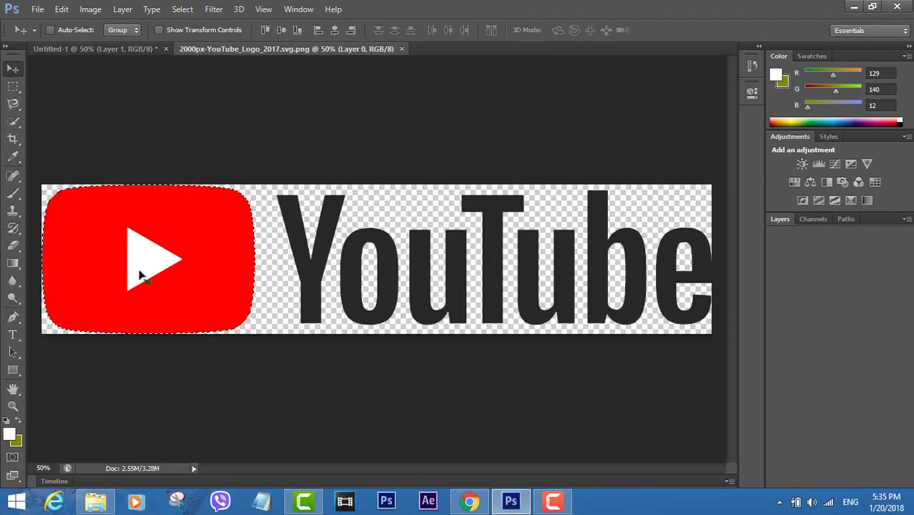
click(15, 106)
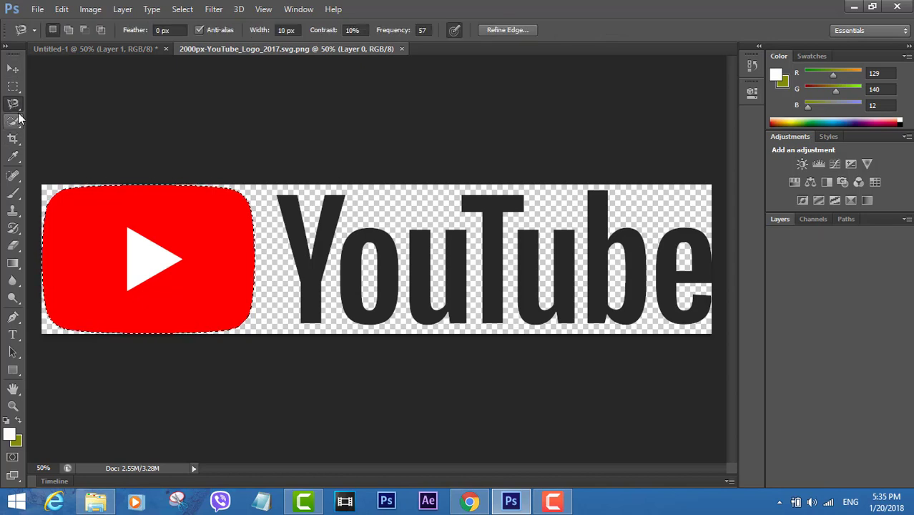
click(14, 120)
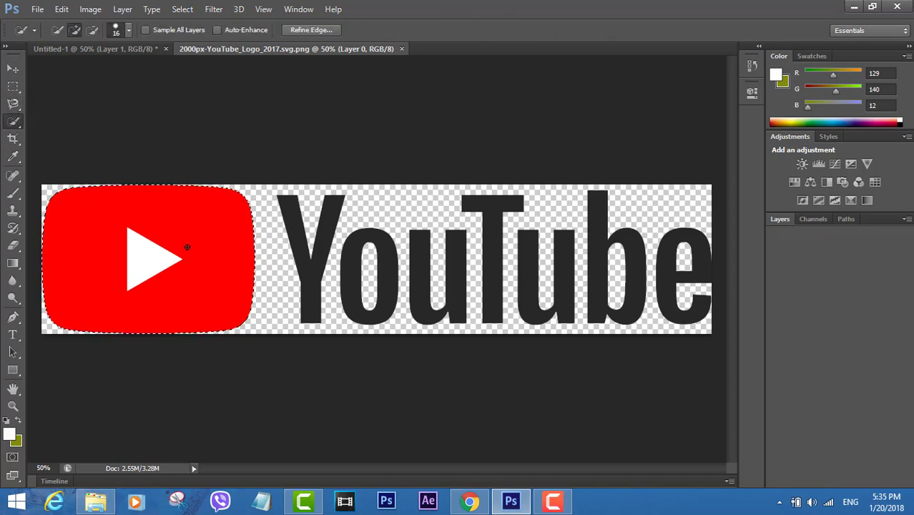
key(alt)
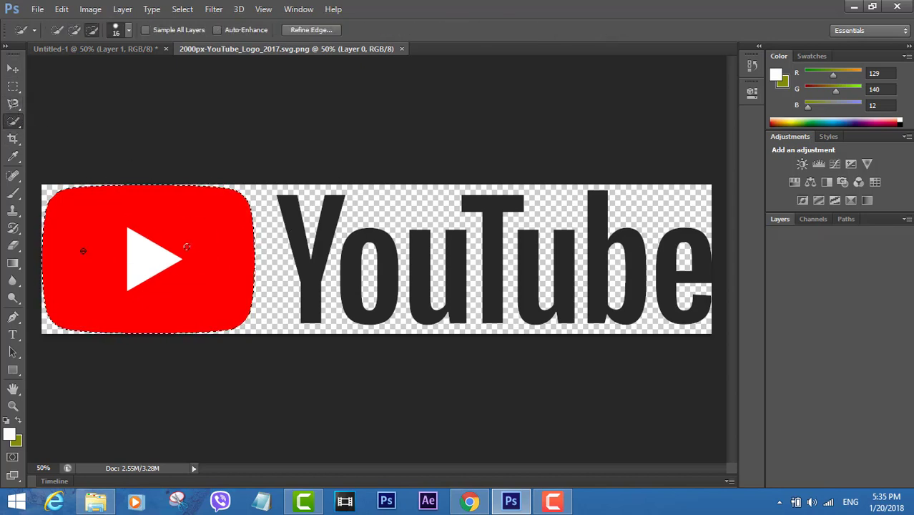
mouse_move(141, 267)
mouse_down()
mouse_move(138, 212)
mouse_move(143, 258)
mouse_move(184, 233)
mouse_move(112, 219)
mouse_move(102, 225)
mouse_move(105, 246)
mouse_up()
key(alt)
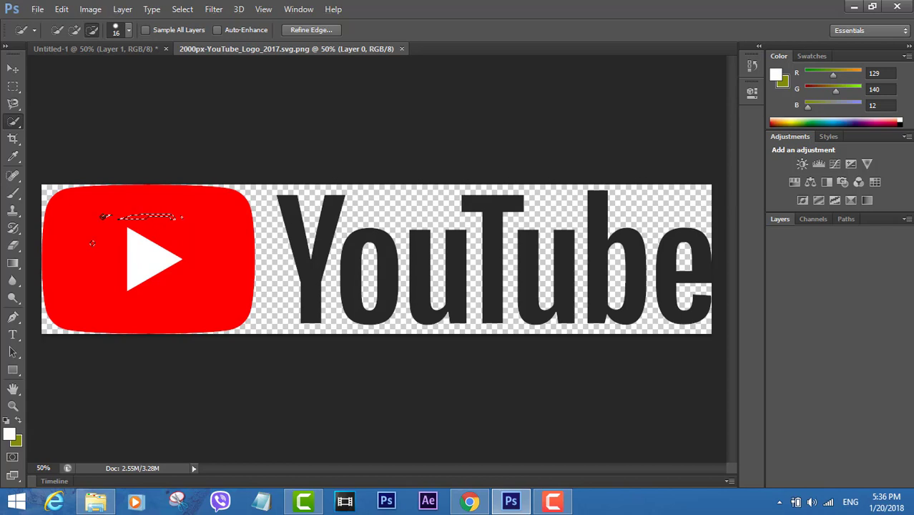
drag(180, 211, 130, 214)
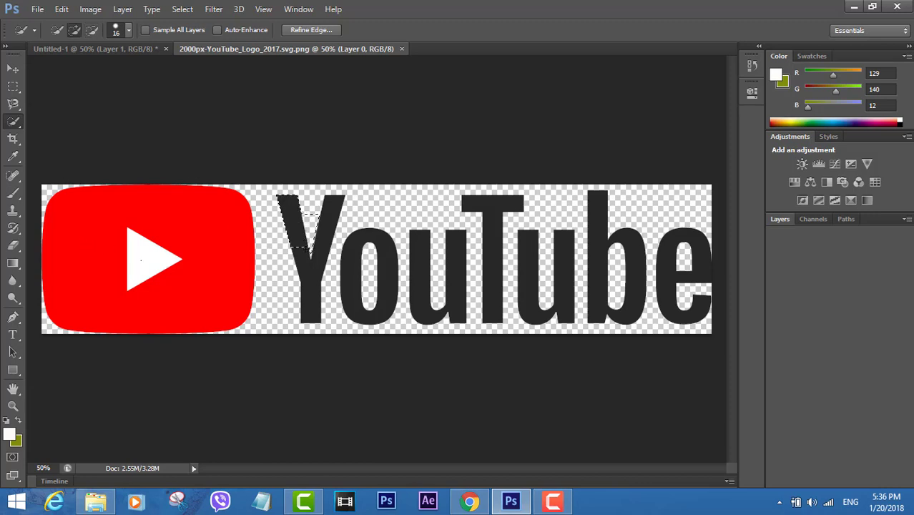
Select the dark "YouTube" lettering with the Quick Selection tool and move it into the Untitled-1 document near the word FOR.
mouse_move(307, 247)
mouse_down()
mouse_move(318, 308)
mouse_move(343, 314)
mouse_move(429, 300)
mouse_up()
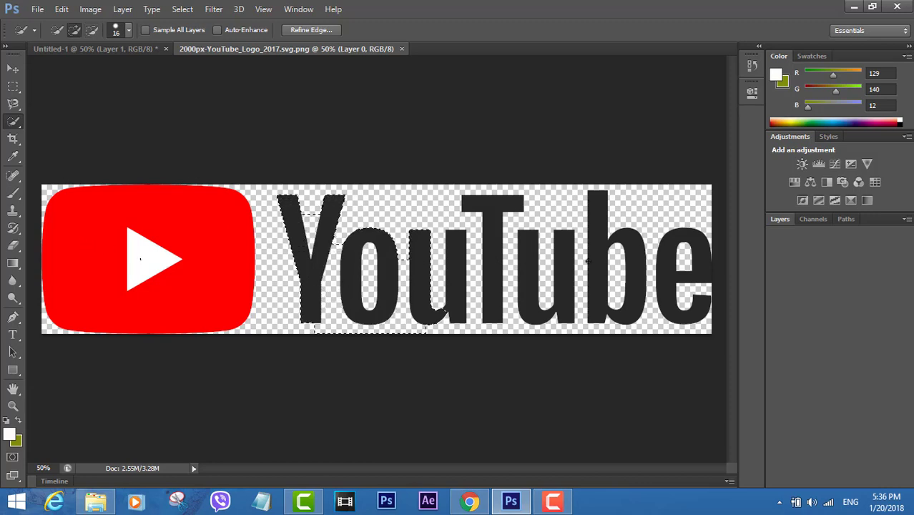
drag(588, 261, 639, 282)
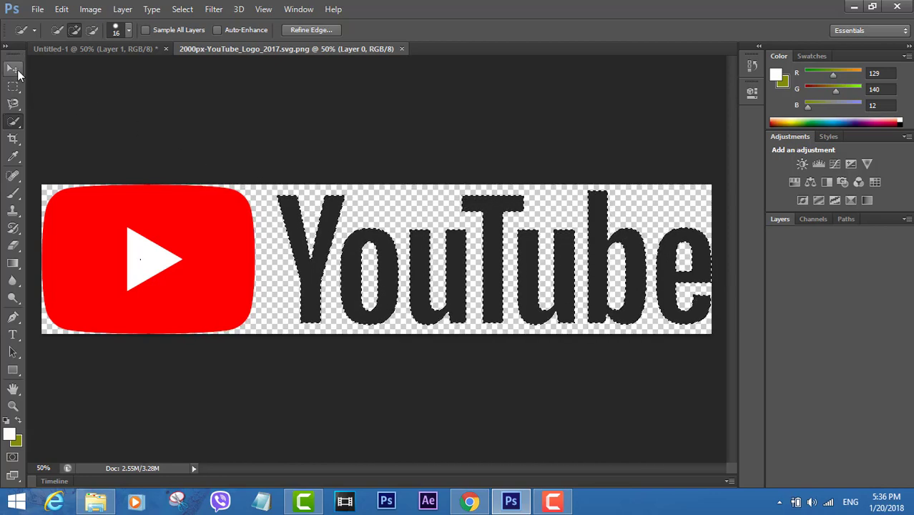
click(17, 71)
drag(298, 226, 296, 300)
drag(360, 302, 266, 308)
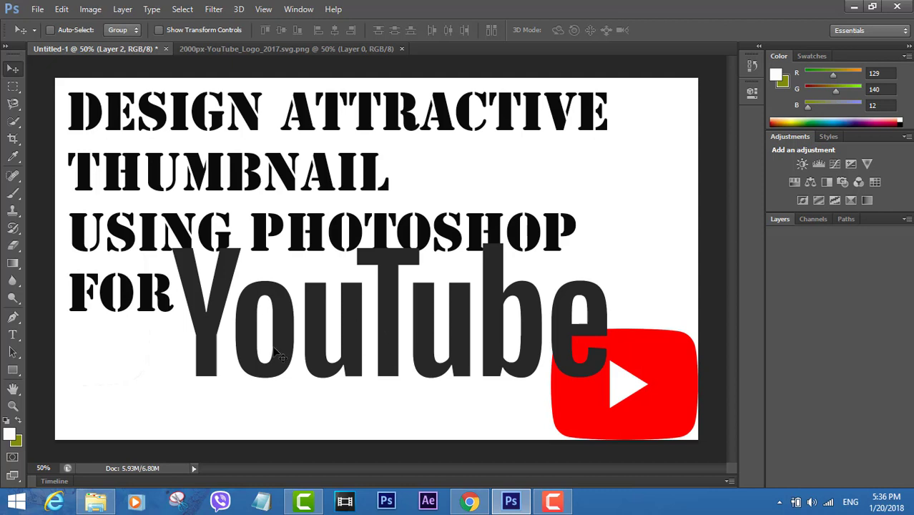
Scale the "YouTube" lettering to about 63% width and 75% height, move it well right of FOR, and show the layer list.
key(ctrl+t)
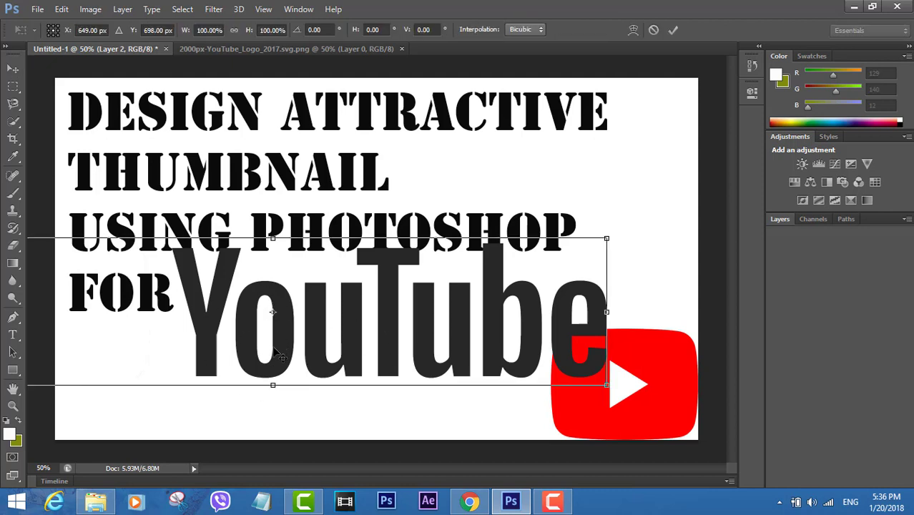
drag(544, 264, 343, 285)
drag(352, 373, 471, 352)
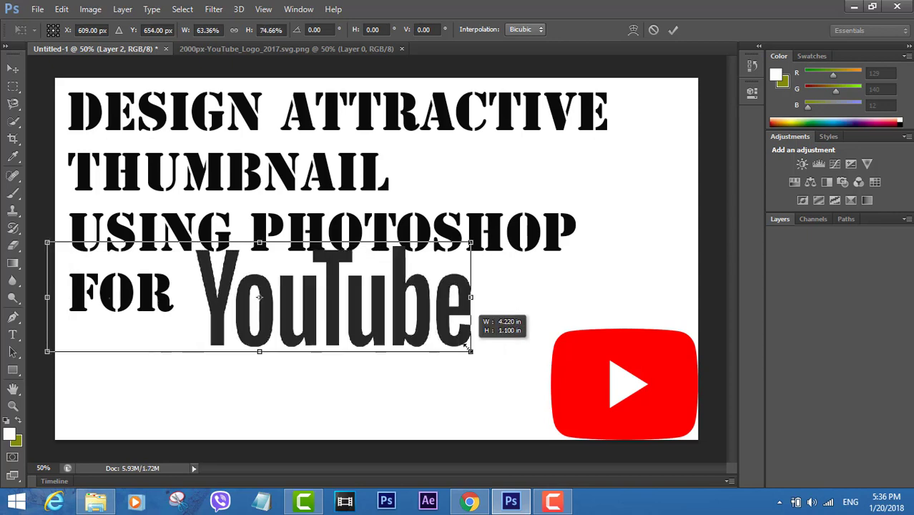
drag(425, 319, 455, 327)
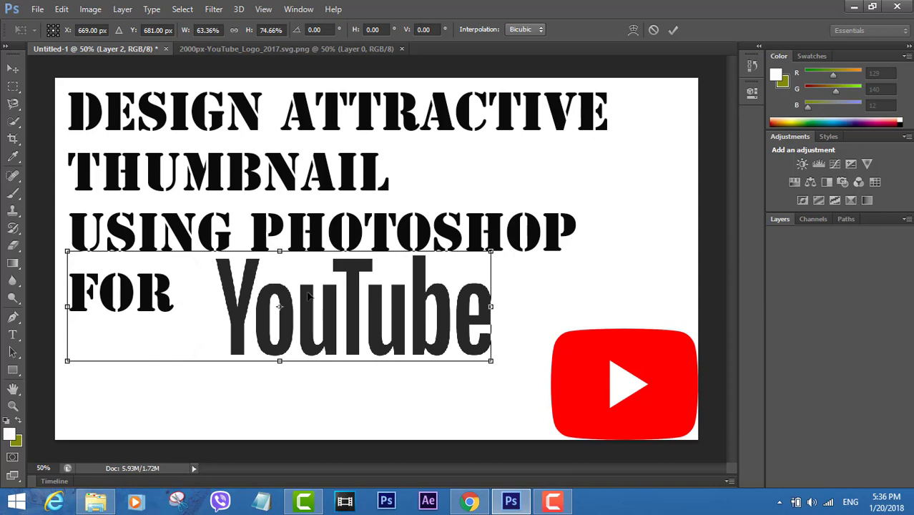
drag(374, 302, 534, 297)
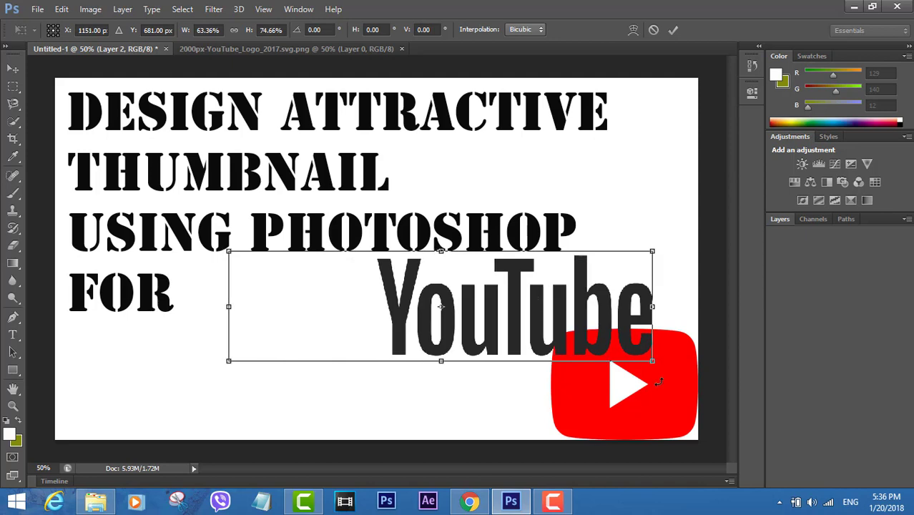
click(812, 218)
click(782, 220)
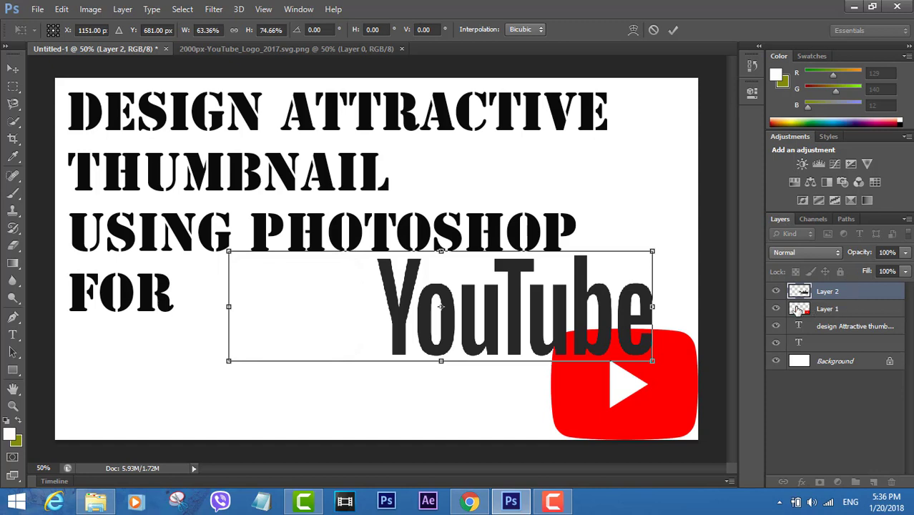
click(674, 30)
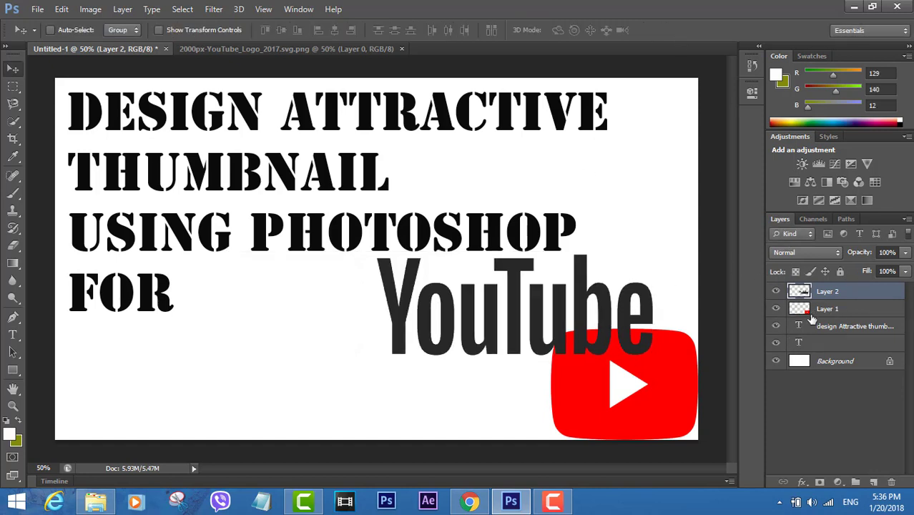
Move the play button on Layer 1 into the gap between FOR and the "YouTube" lettering.
click(810, 313)
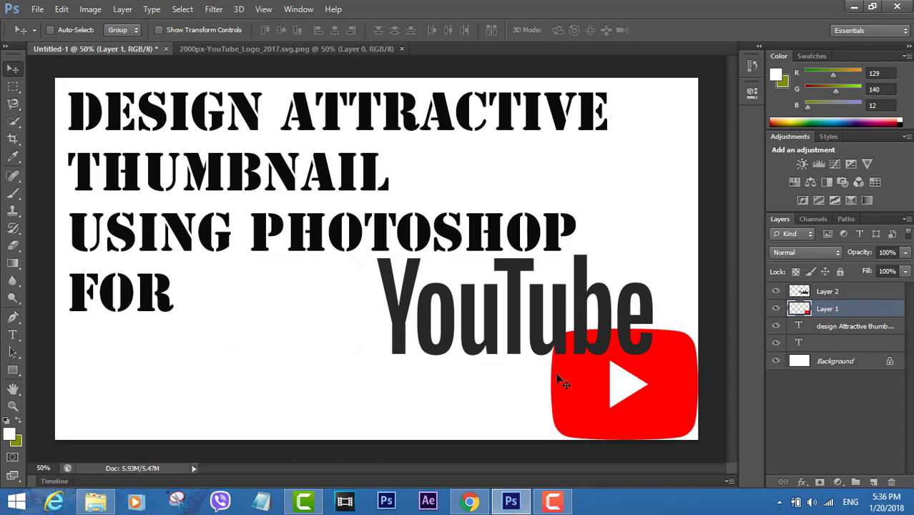
drag(606, 402, 297, 329)
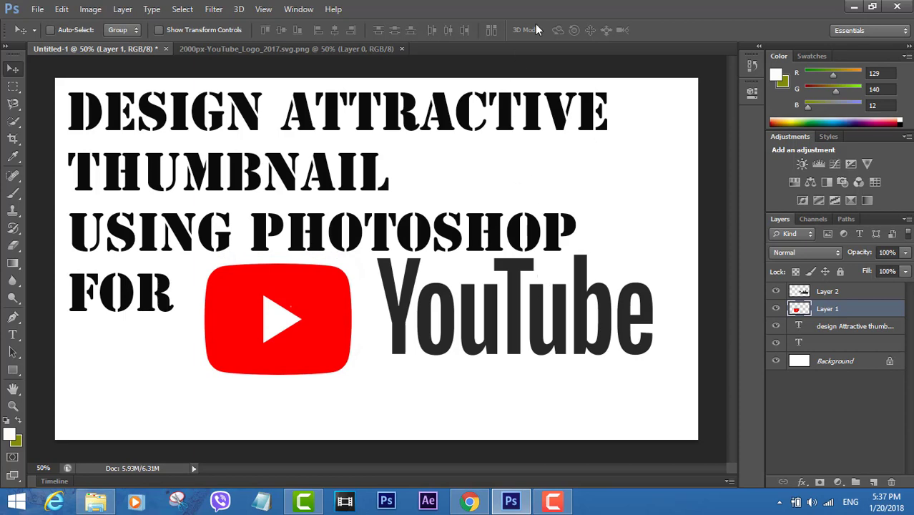
Save a copy of the design to the Desktop as a JPEG named "Thumbnail" at quality 12 (Maximum).
click(45, 9)
click(47, 8)
click(41, 14)
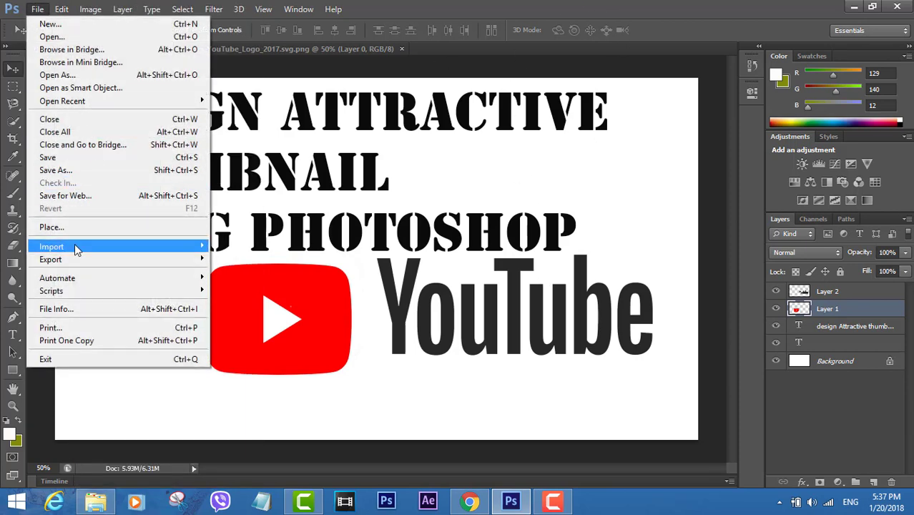
click(80, 169)
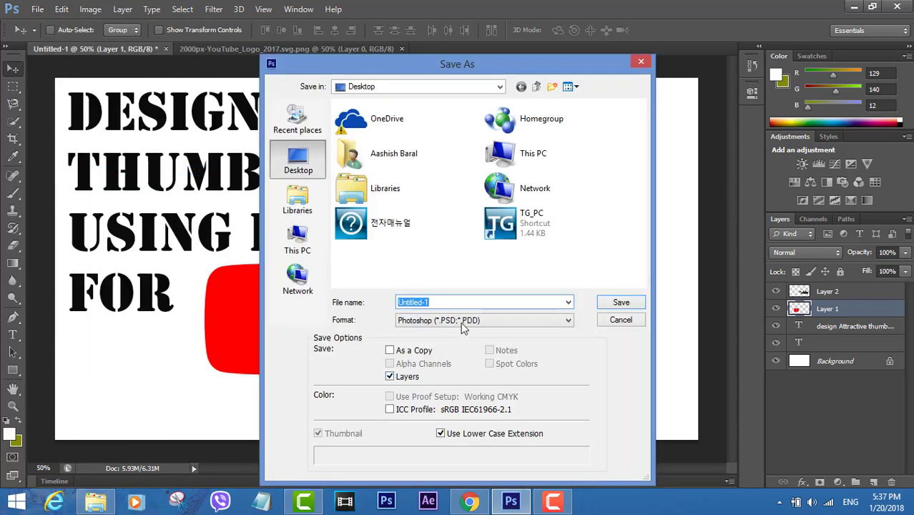
click(461, 322)
click(433, 204)
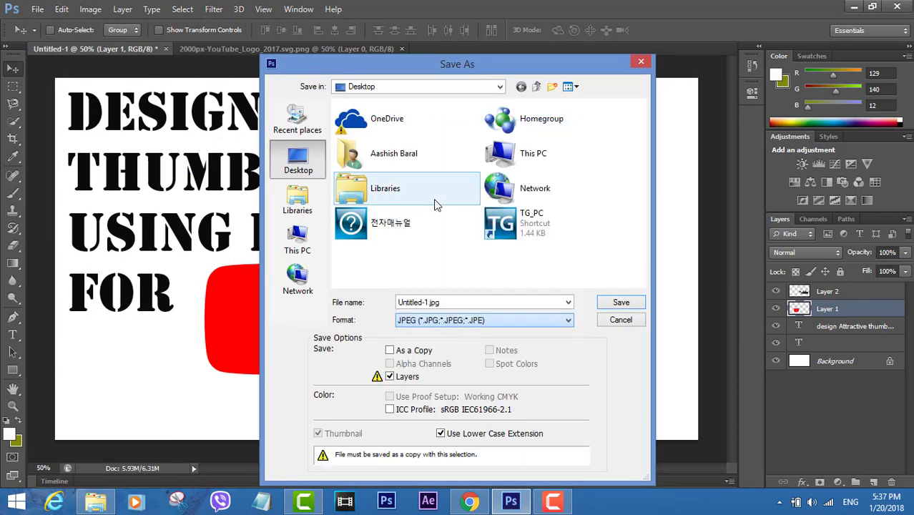
click(474, 302)
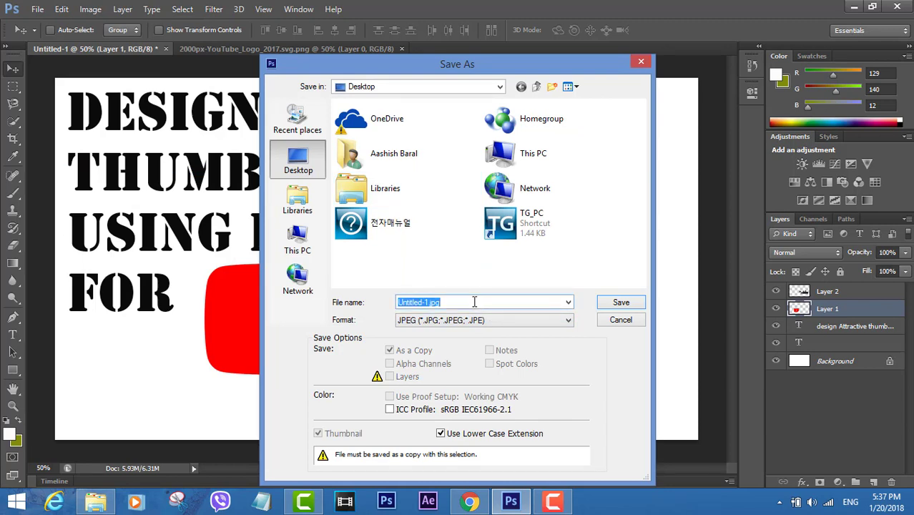
text(Thumbnail)
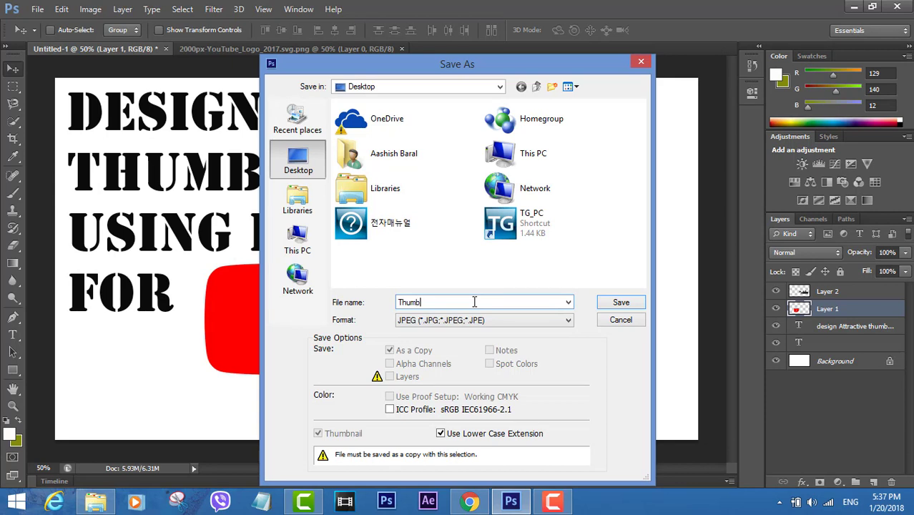
click(636, 305)
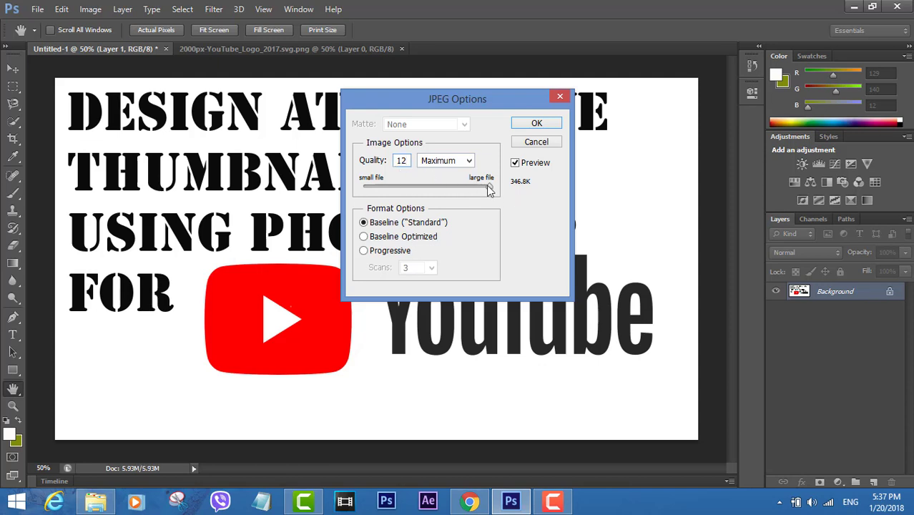
mouse_move(489, 190)
mouse_down()
mouse_move(409, 187)
mouse_move(501, 178)
mouse_up()
click(553, 127)
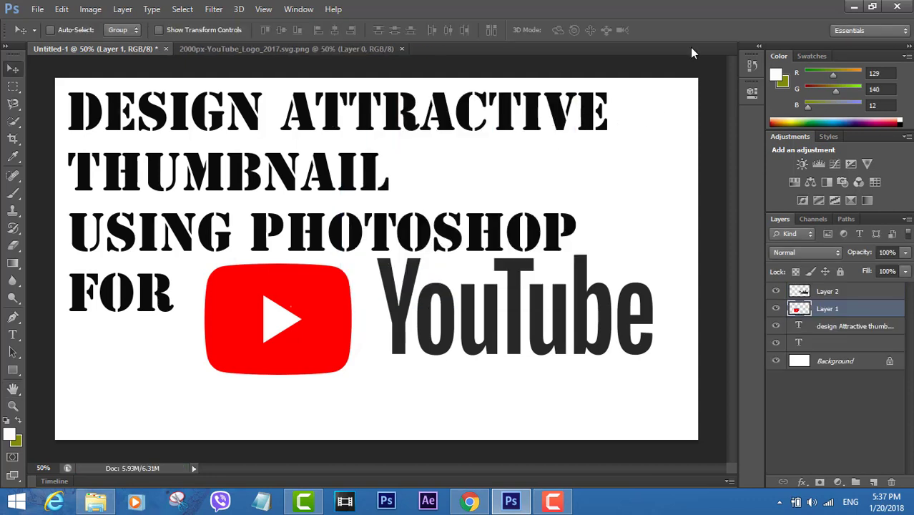
Quit Photoshop without saving the changes to the Untitled-1 document.
click(896, 6)
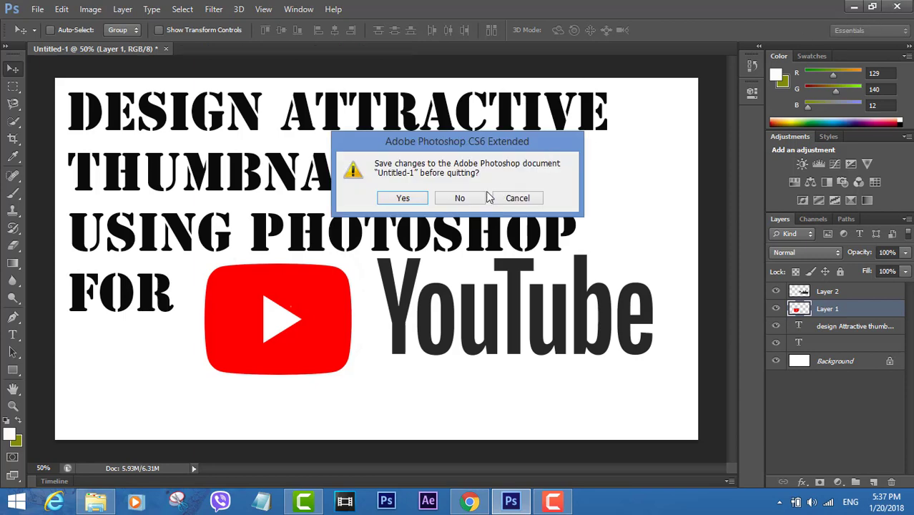
click(468, 202)
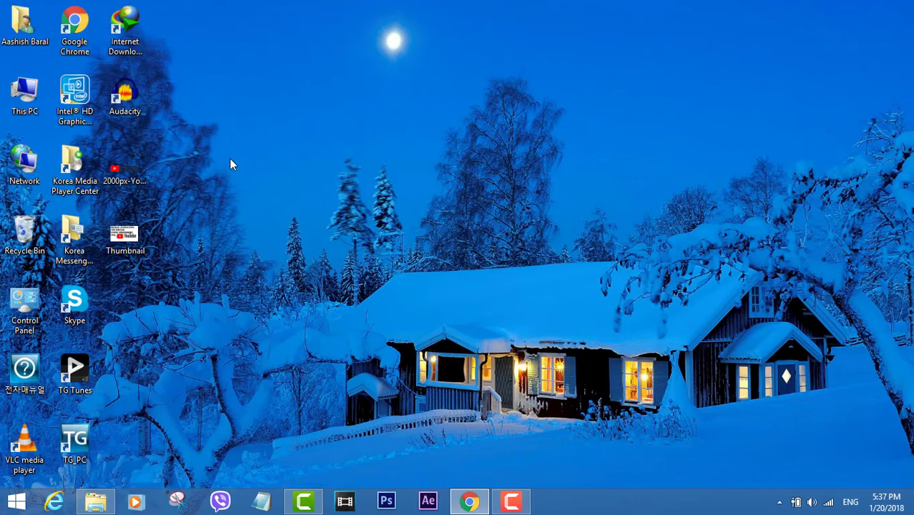
Open the saved Thumbnail image from the desktop to check the finished design, and close the viewer.
right_click(223, 163)
click(259, 200)
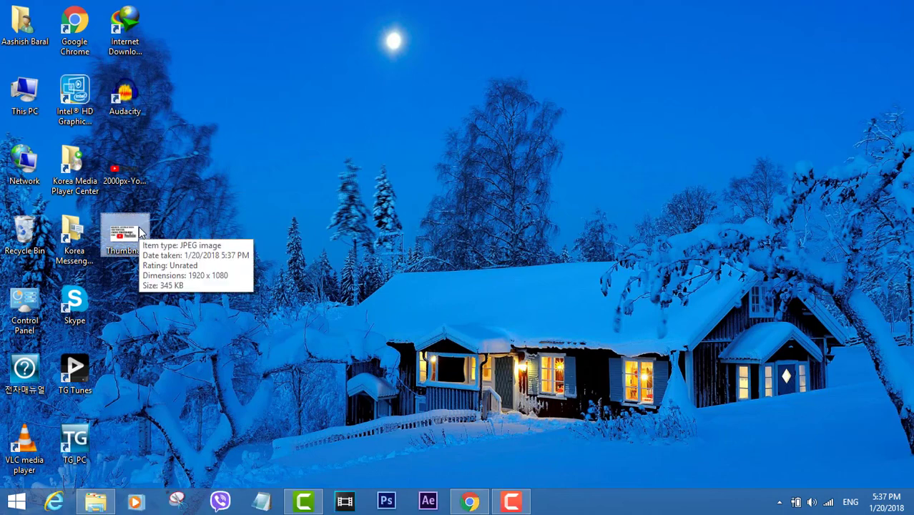
double_click(139, 233)
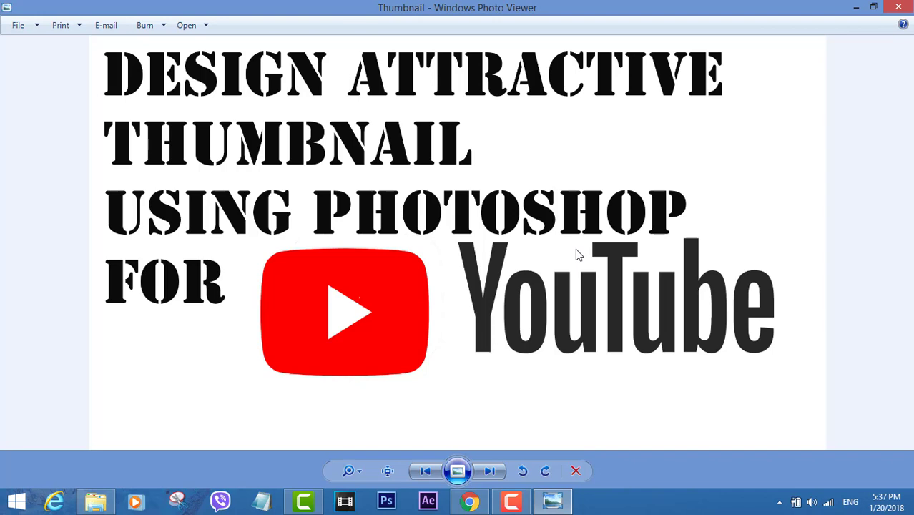
click(898, 6)
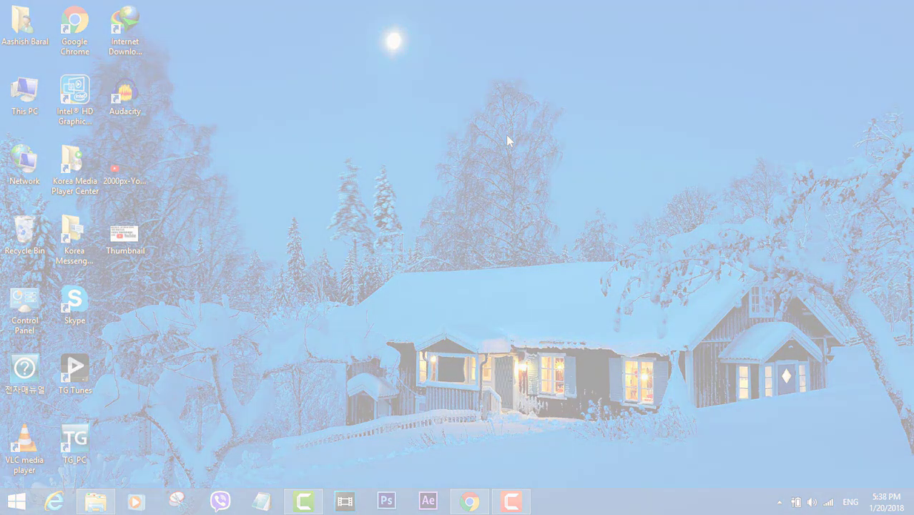